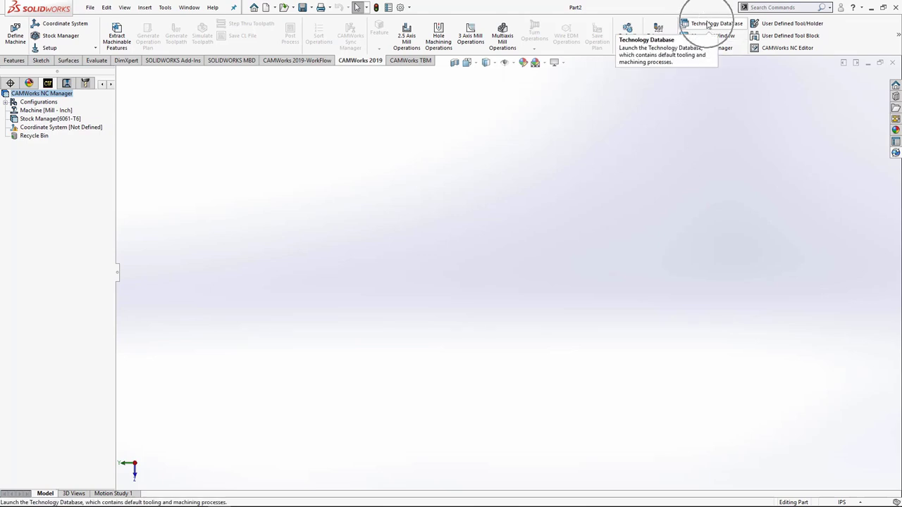
# Open the CAMWorks Technology Database from the Tools > CAMWorks menu
pyautogui.rightClick(63, 95)
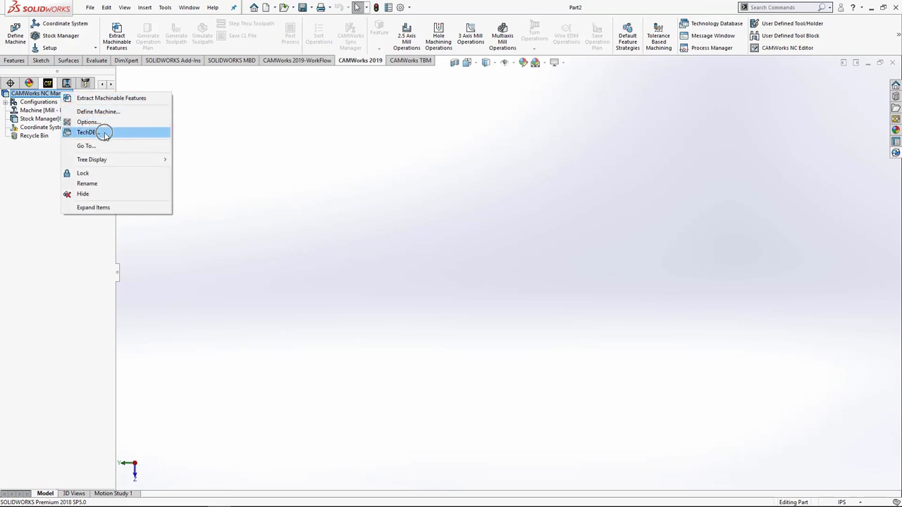
pyautogui.click(260, 145)
pyautogui.click(167, 9)
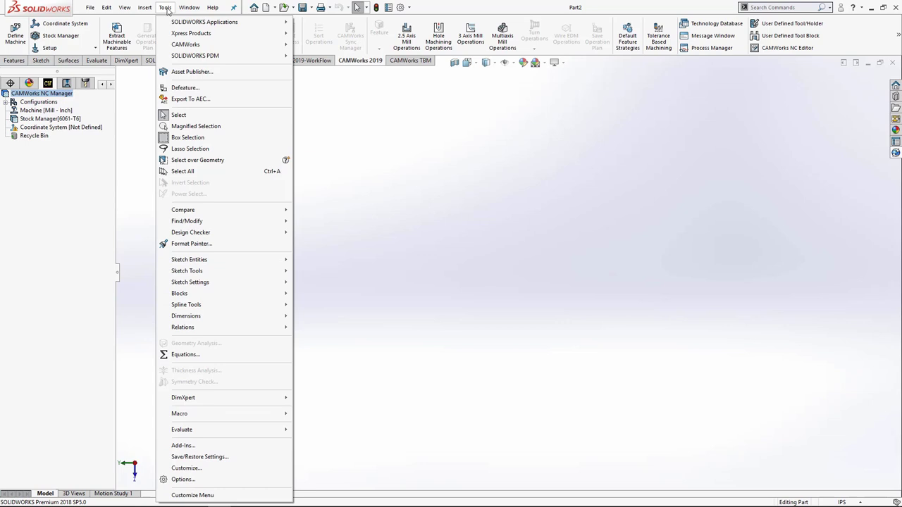
pyautogui.moveTo(228, 46)
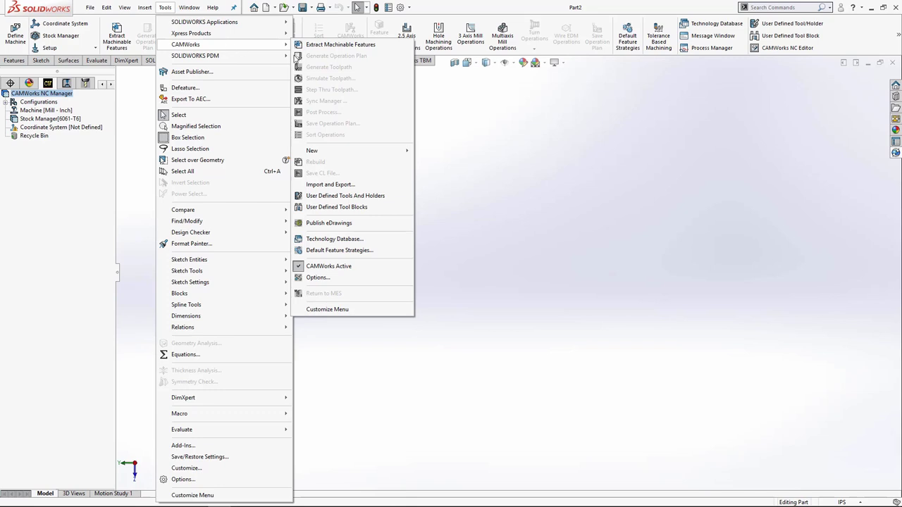
pyautogui.click(350, 240)
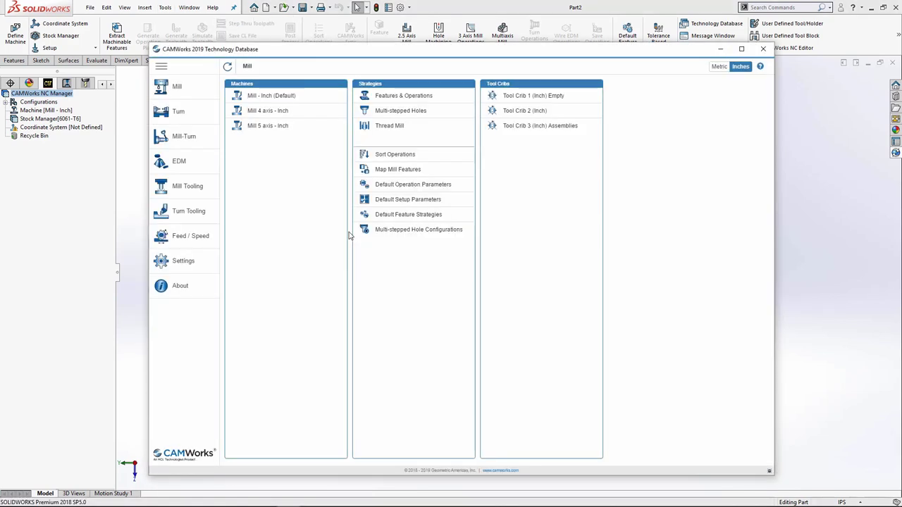
# Show Tool Crib 2 (Inch) and the list of existing tool cribs
pyautogui.click(533, 112)
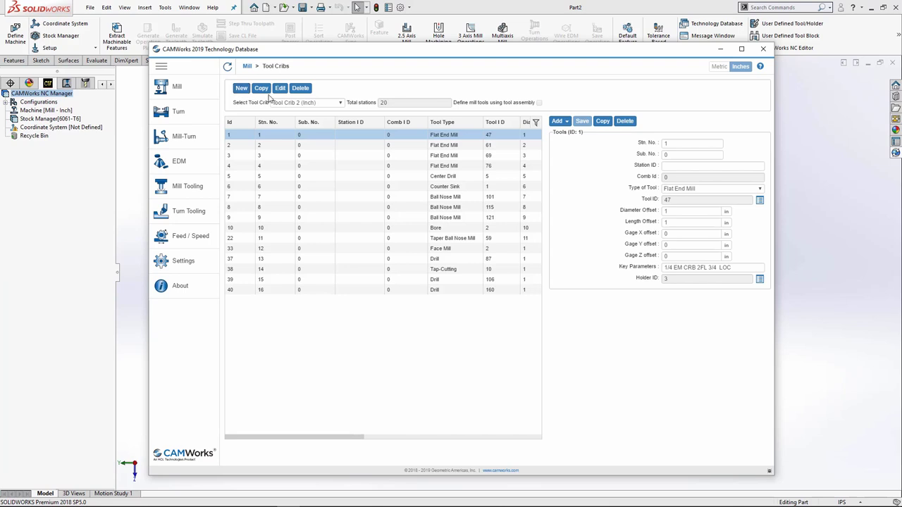
pyautogui.click(340, 103)
# Create a new tool crib named 'Tormach 770' with 40 total stations
pyautogui.click(330, 90)
pyautogui.click(241, 90)
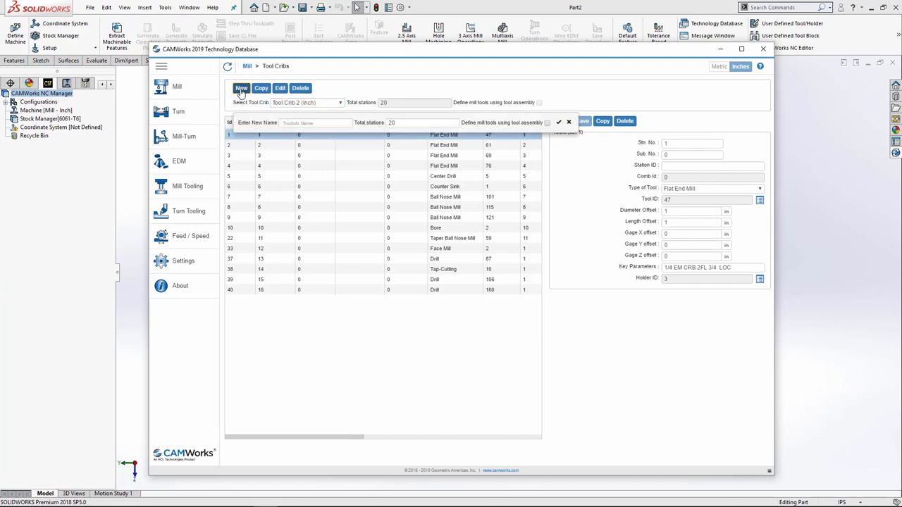
pyautogui.click(311, 124)
pyautogui.write('Tormach 770')
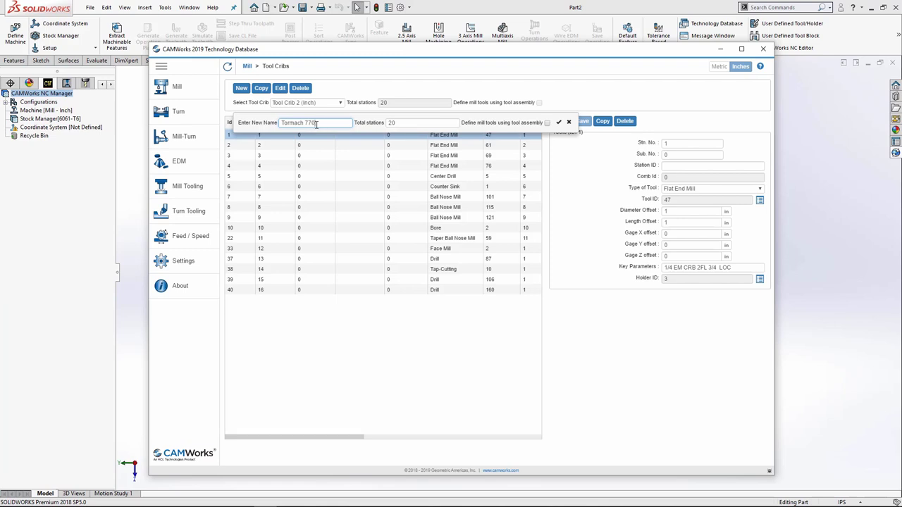
pyautogui.doubleClick(403, 123)
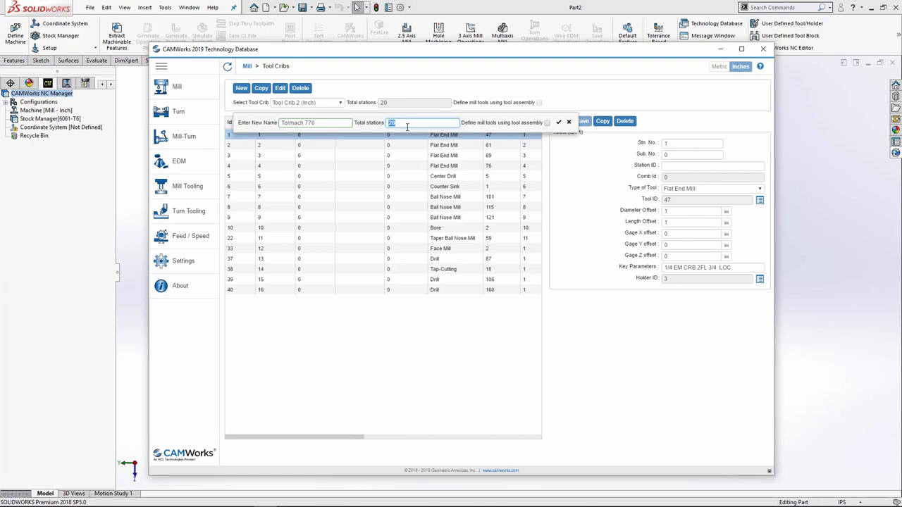
pyautogui.write('40')
pyautogui.click(558, 122)
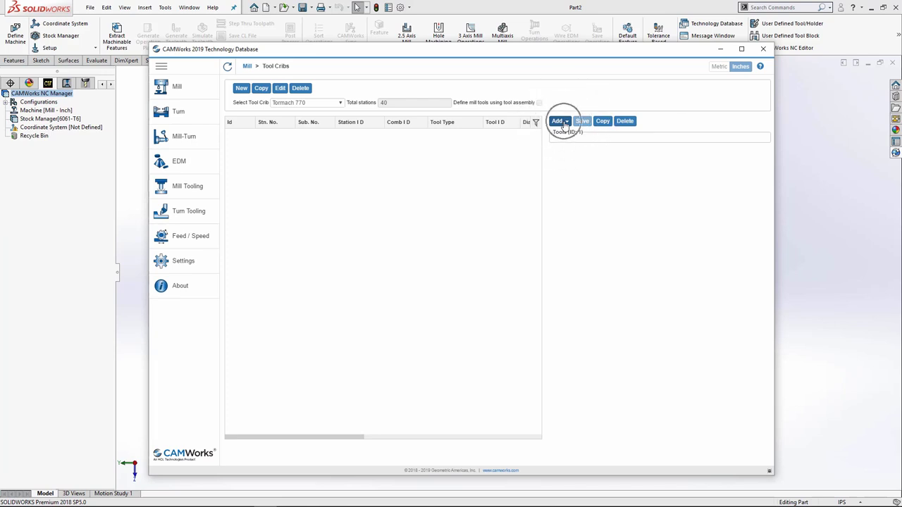
# Add flat end mill ID 32 (1/8 EM CRB 4FL 1/2 LOC) to the Tormach 770 crib
pyautogui.click(564, 123)
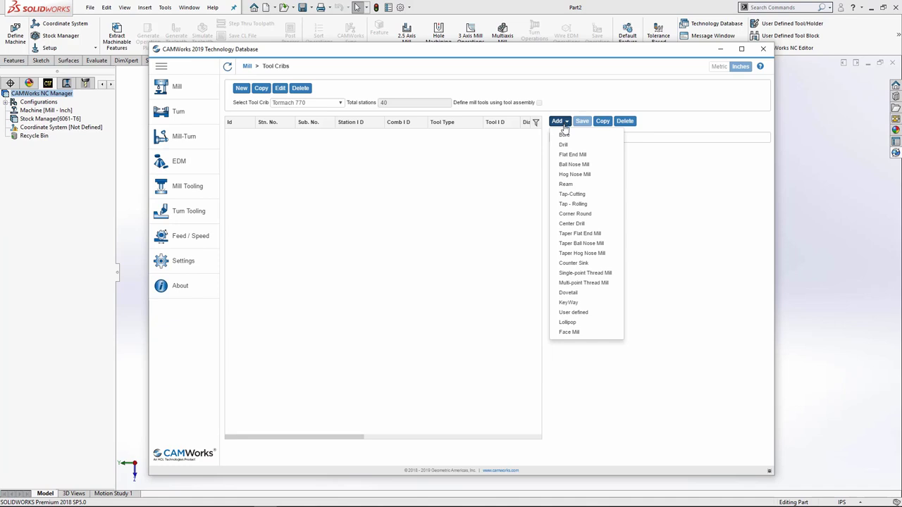
pyautogui.click(582, 155)
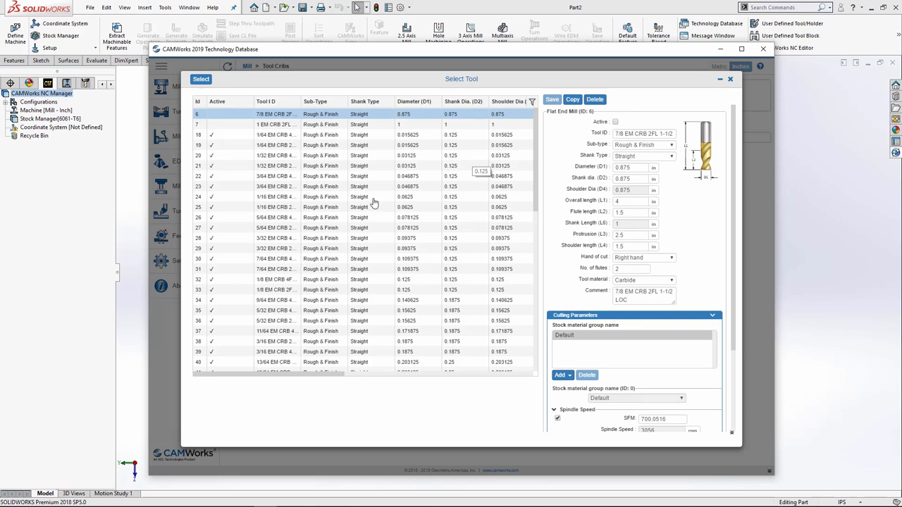
pyautogui.click(269, 282)
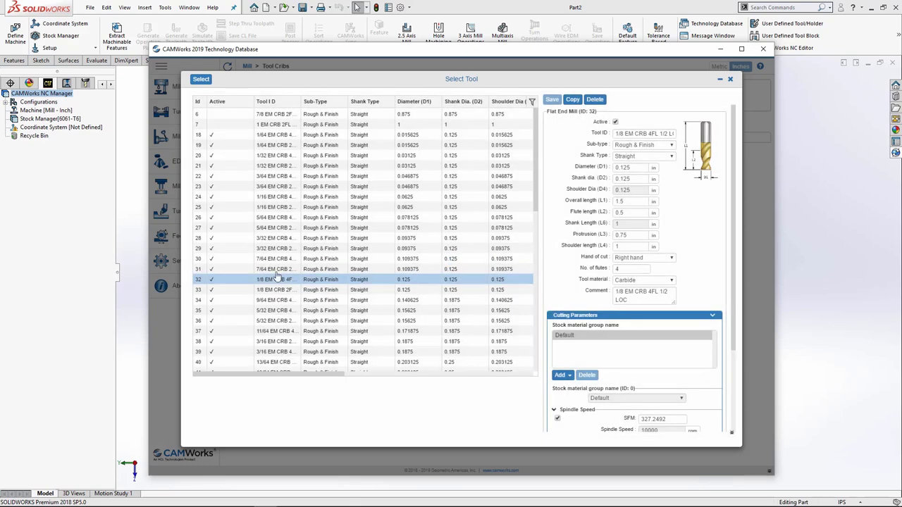
pyautogui.click(201, 80)
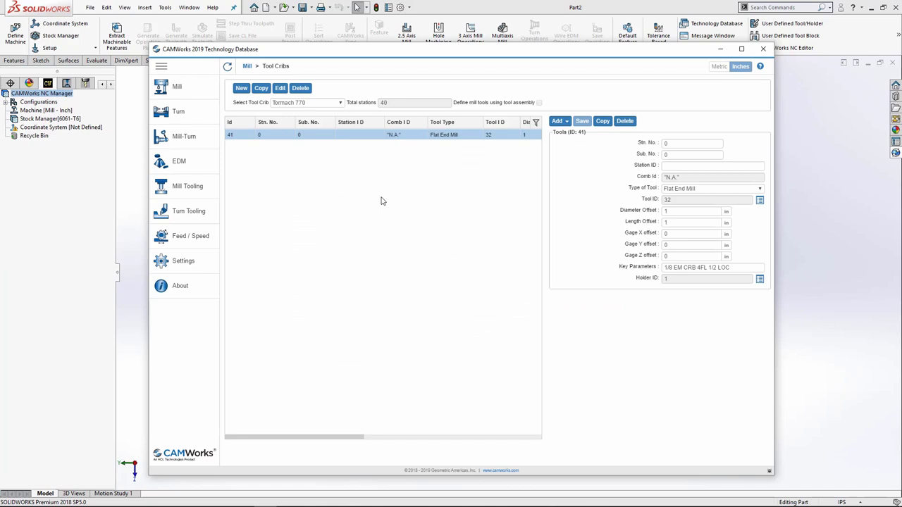
# Put the 1/8 flat end mill in station 1 and save the crib
pyautogui.click(672, 145)
pyautogui.write('1')
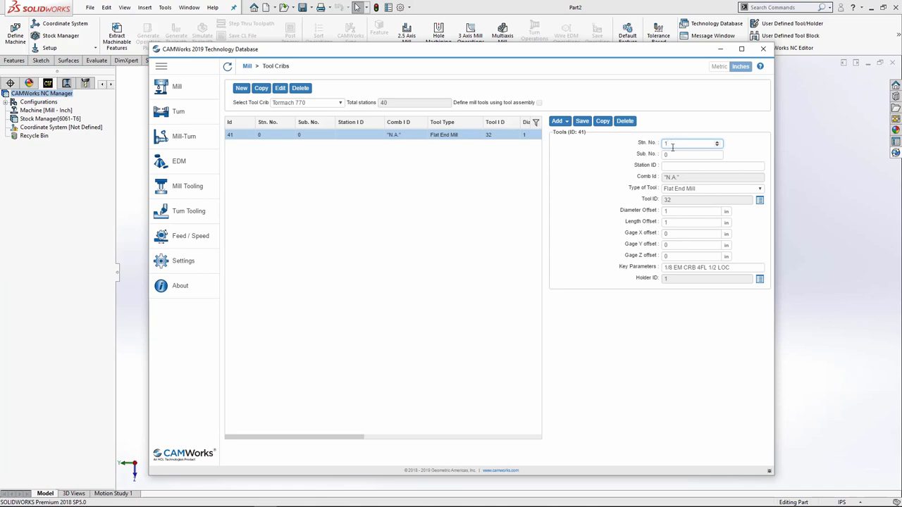
pyautogui.click(583, 123)
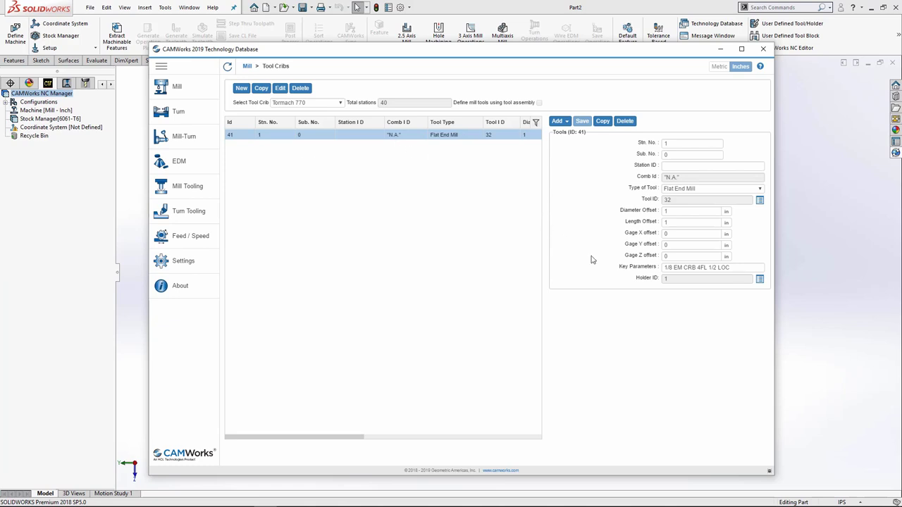
# Give the flat end mill holder C40-M06EM2 (ID 15) and save
pyautogui.click(760, 280)
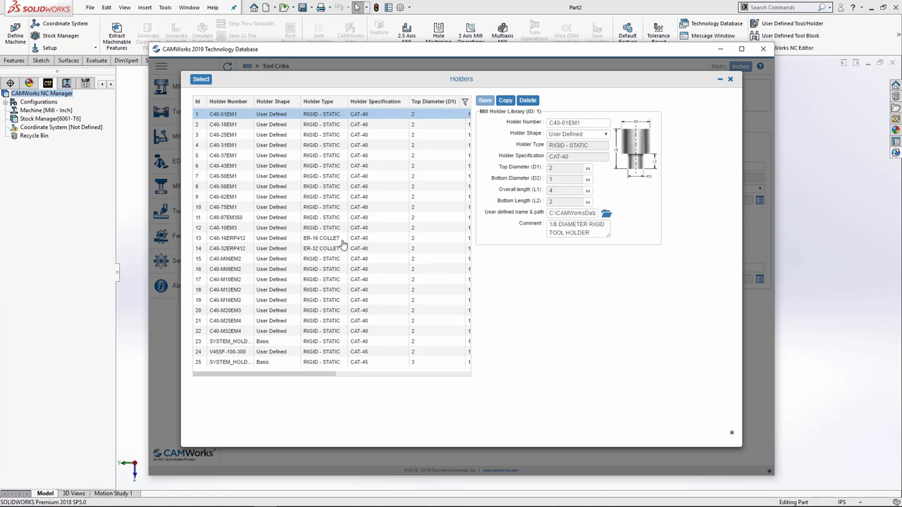
pyautogui.click(271, 260)
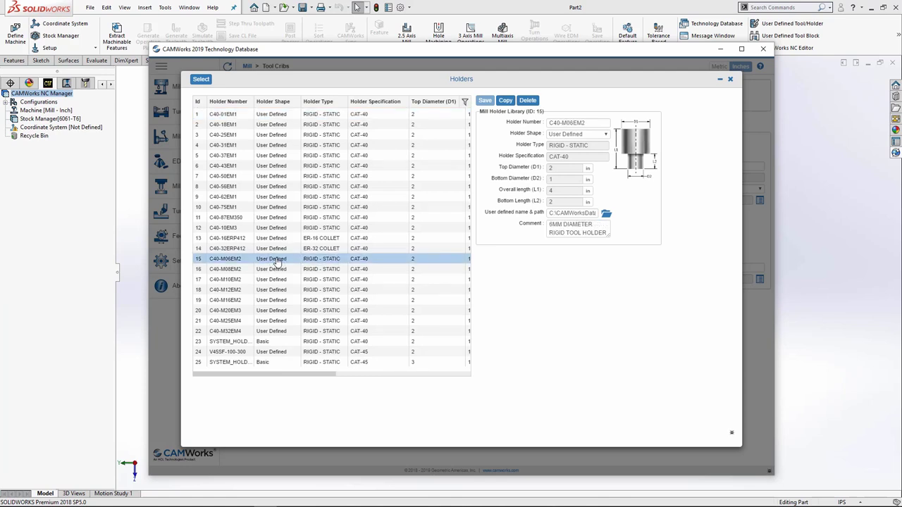
pyautogui.click(201, 81)
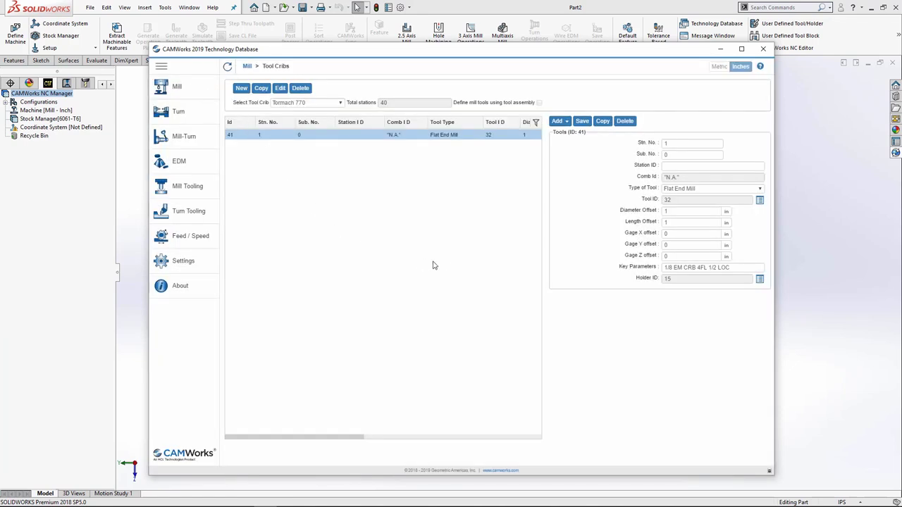
pyautogui.click(584, 123)
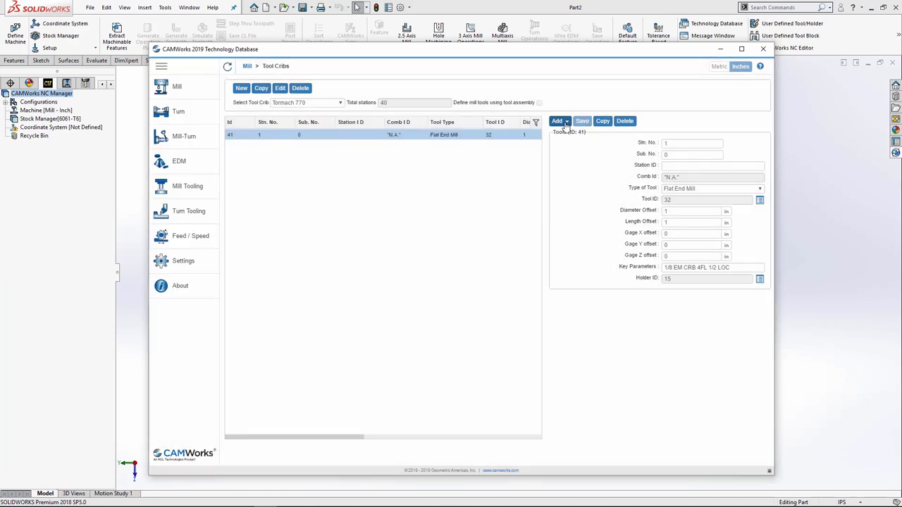
# Add ball nose mill ID 117, the 9/16 four-flute cutter, to the crib
pyautogui.click(557, 121)
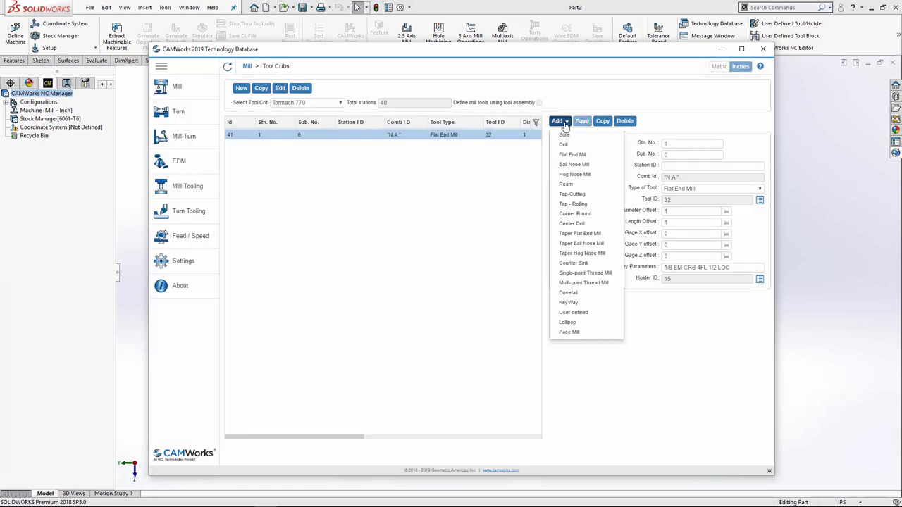
pyautogui.click(590, 166)
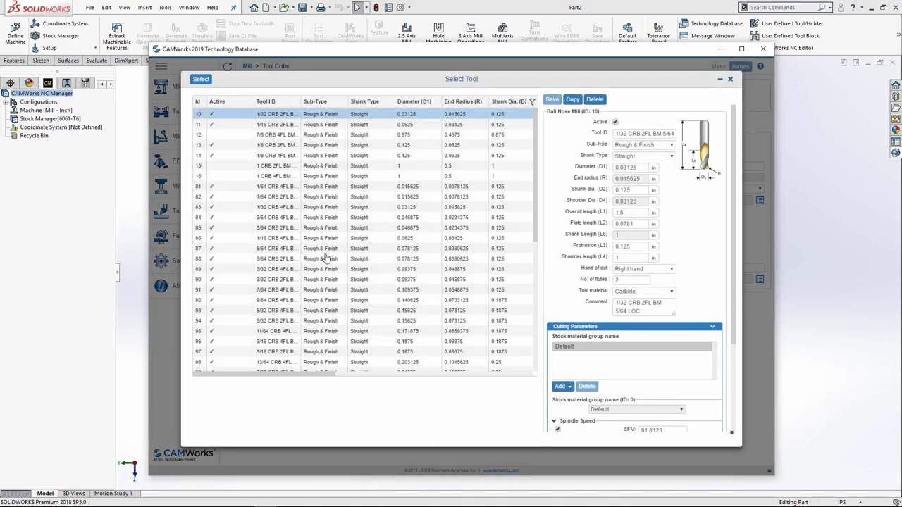
pyautogui.scroll(-6, 319, 260)
pyautogui.scroll(-2, 319, 260)
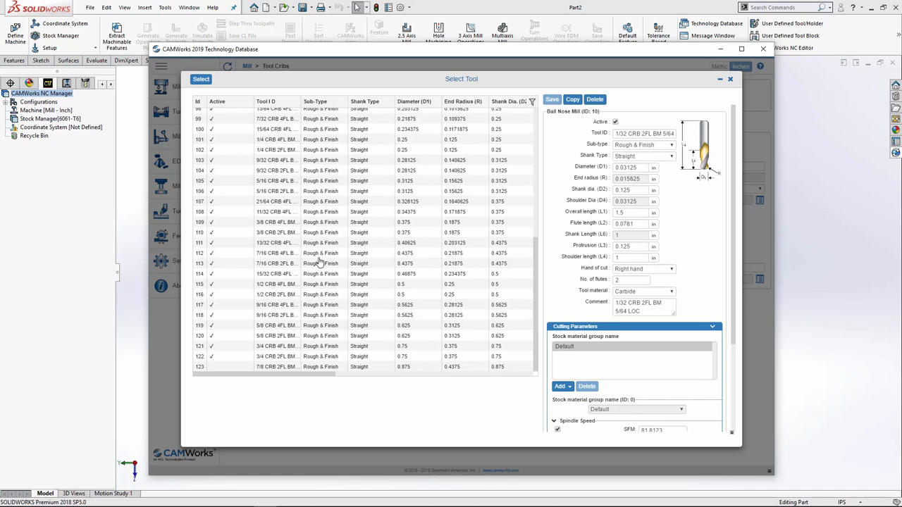
pyautogui.click(274, 307)
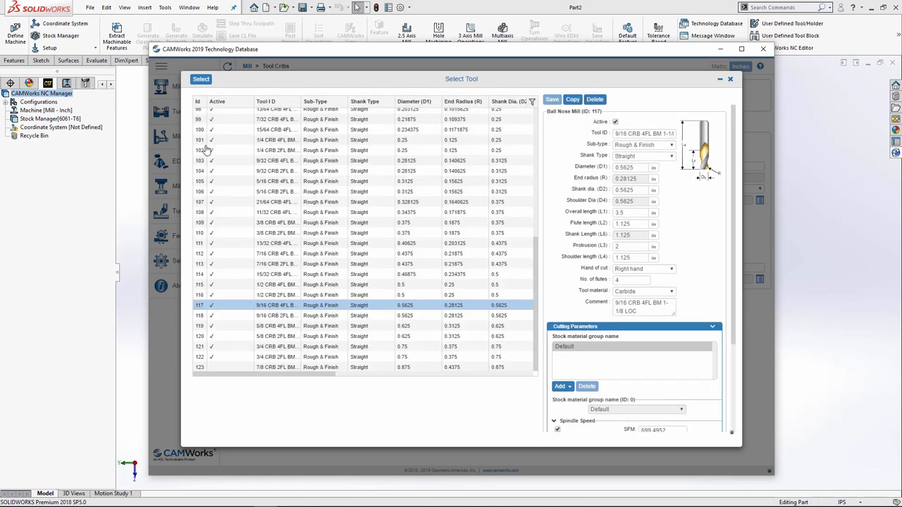
pyautogui.click(202, 80)
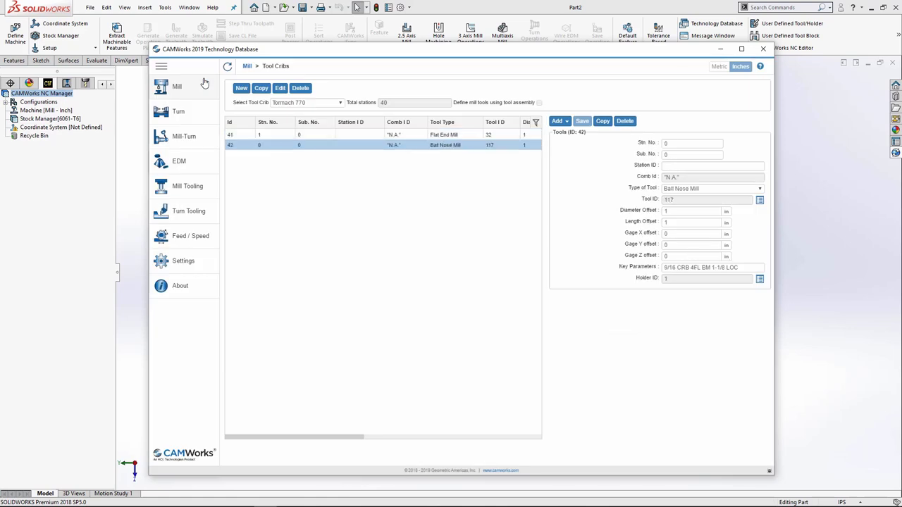
# Place the ball nose mill in station 2 and save
pyautogui.click(684, 143)
pyautogui.doubleClick(684, 143)
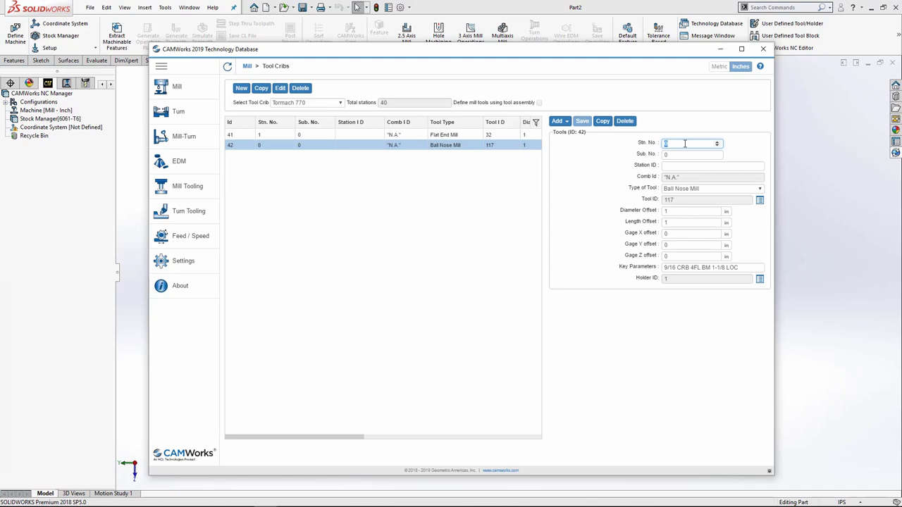
pyautogui.write('2')
pyautogui.click(583, 122)
# Close the database and select Tormach 770 as the machine's active tool crib
pyautogui.click(762, 48)
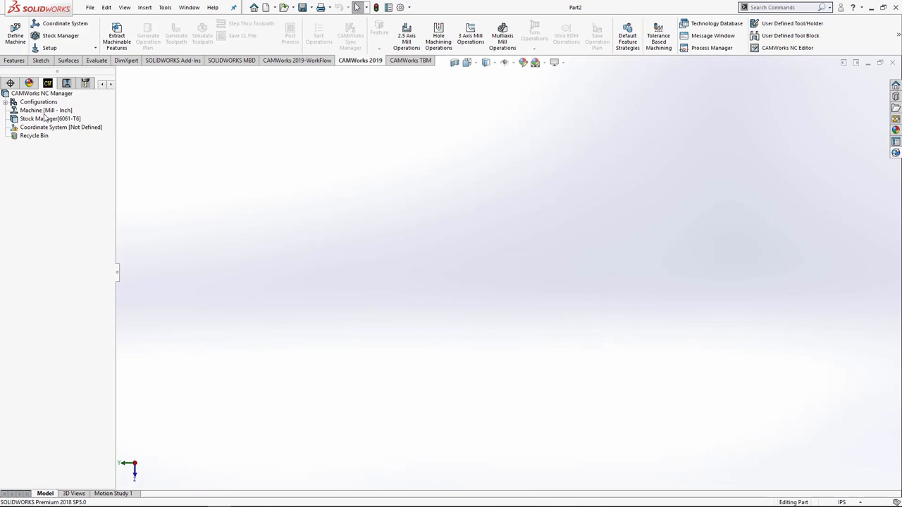
pyautogui.doubleClick(45, 110)
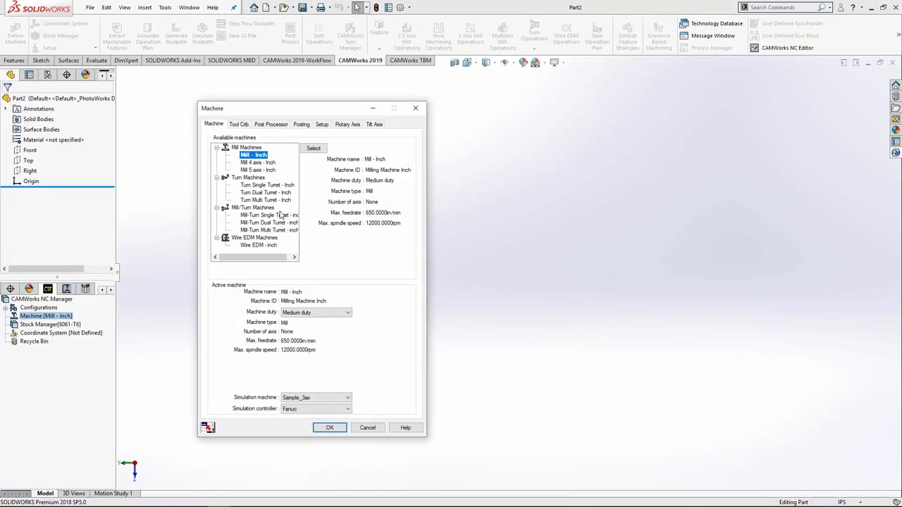
pyautogui.click(241, 125)
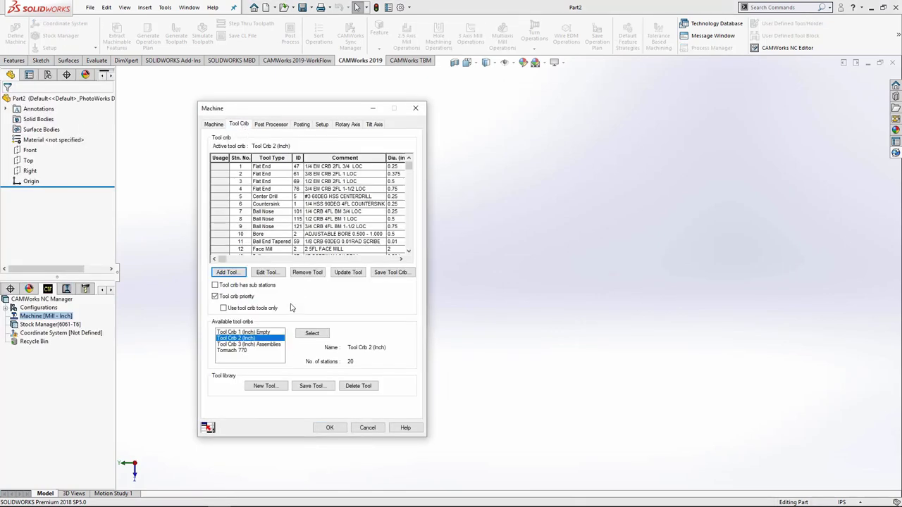
pyautogui.click(234, 351)
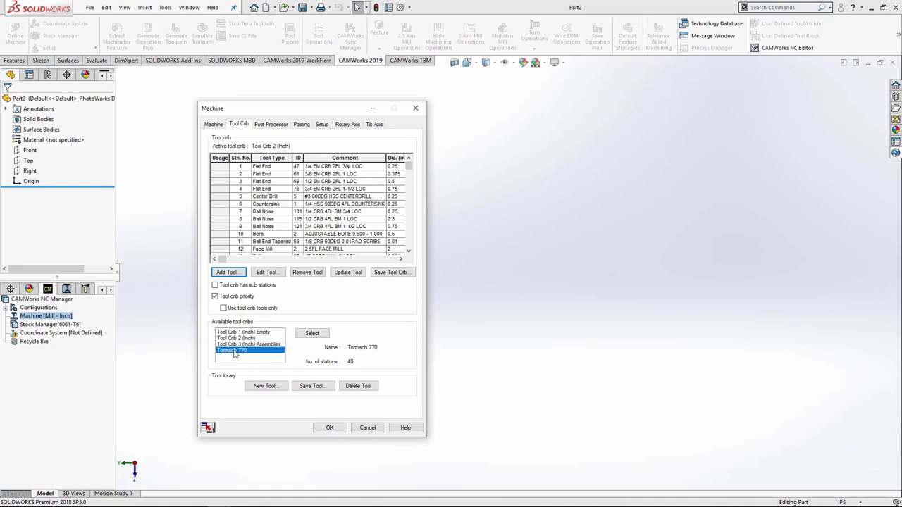
pyautogui.click(312, 334)
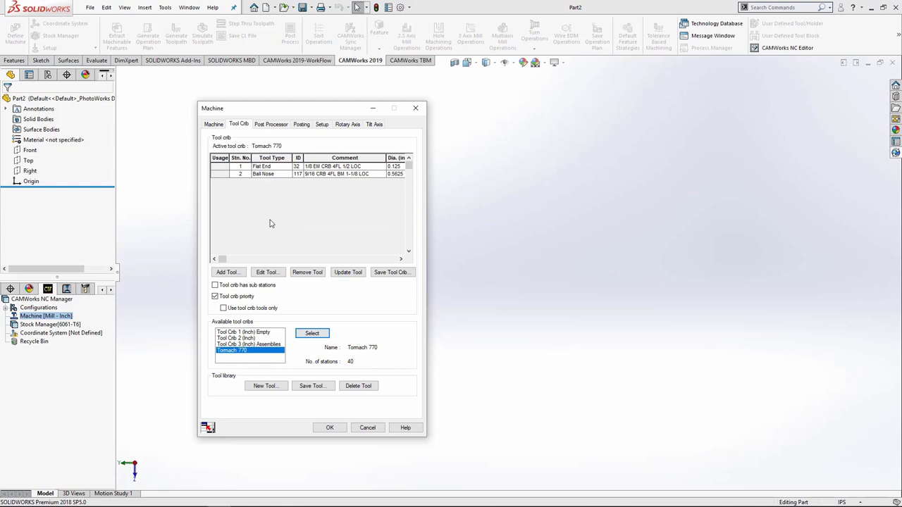